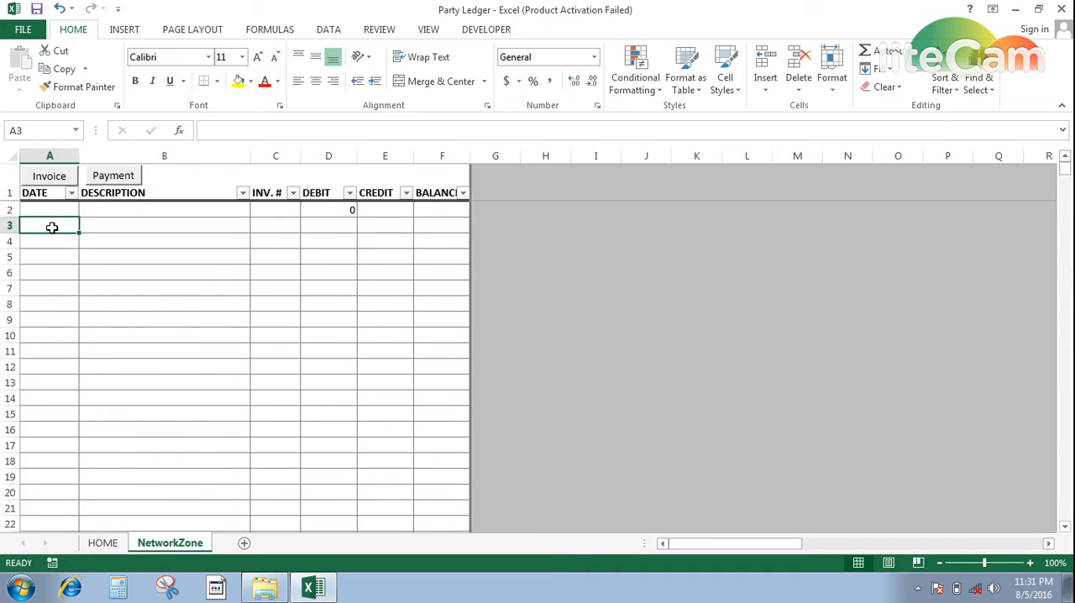
- Add an invoice to the NetworkZone ledger dated 08/05/2016 with description LLD, invoice number 1 and debit 124000
{"action": "left_click", "coordinate": [49, 176]}
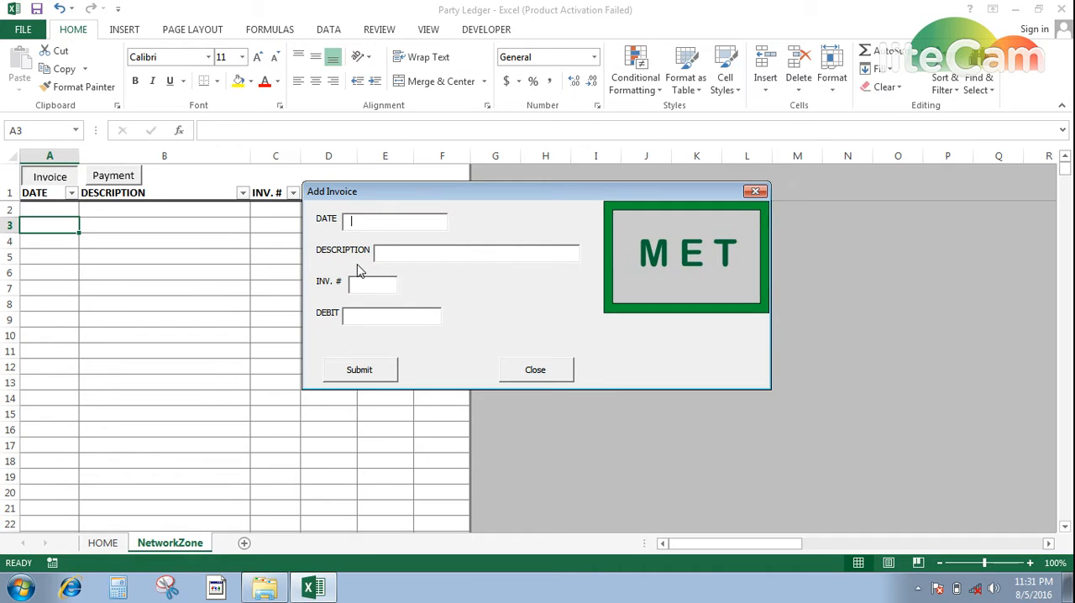
{"action": "type", "text": "08/05/2016"}
{"action": "key", "text": "Tab"}
{"action": "type", "text": "LLD"}
{"action": "key", "text": "Tab"}
{"action": "type", "text": "1"}
{"action": "key", "text": "Tab"}
{"action": "type", "text": "124"}
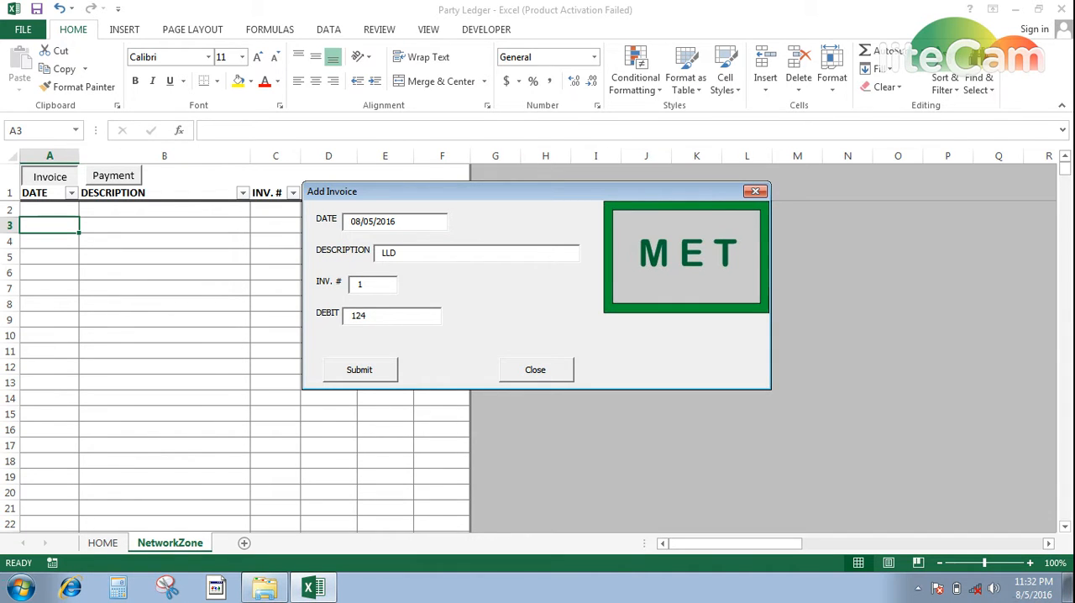
{"action": "type", "text": "000"}
{"action": "key", "text": "Tab"}
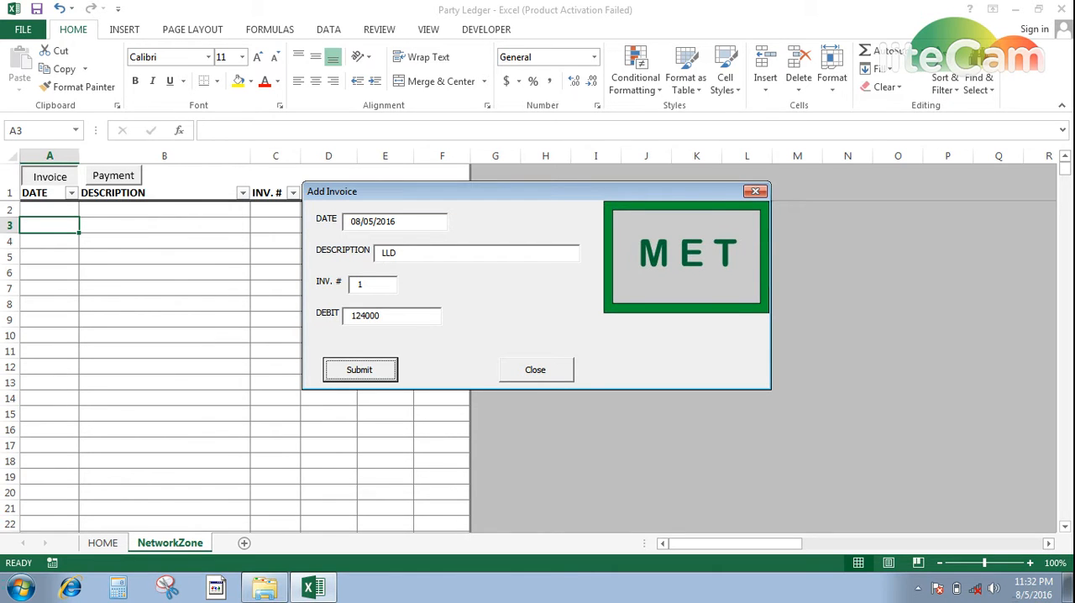
{"action": "key", "text": "Return"}
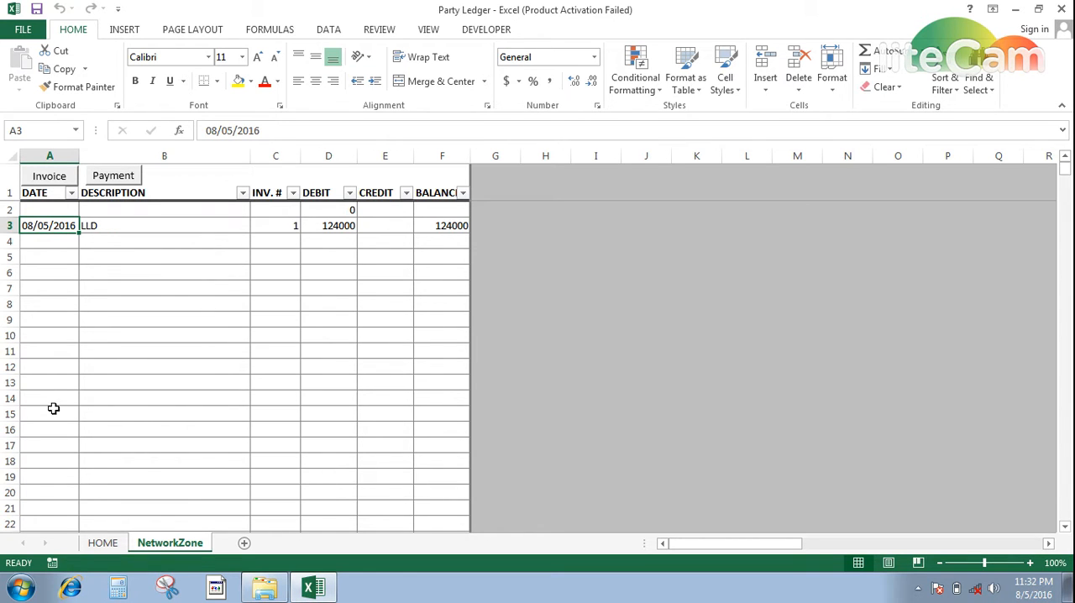
- Record a payment dated 08/05/2016 with description CASH and credit 12000, and close the payment form
{"action": "left_click", "coordinate": [110, 181]}
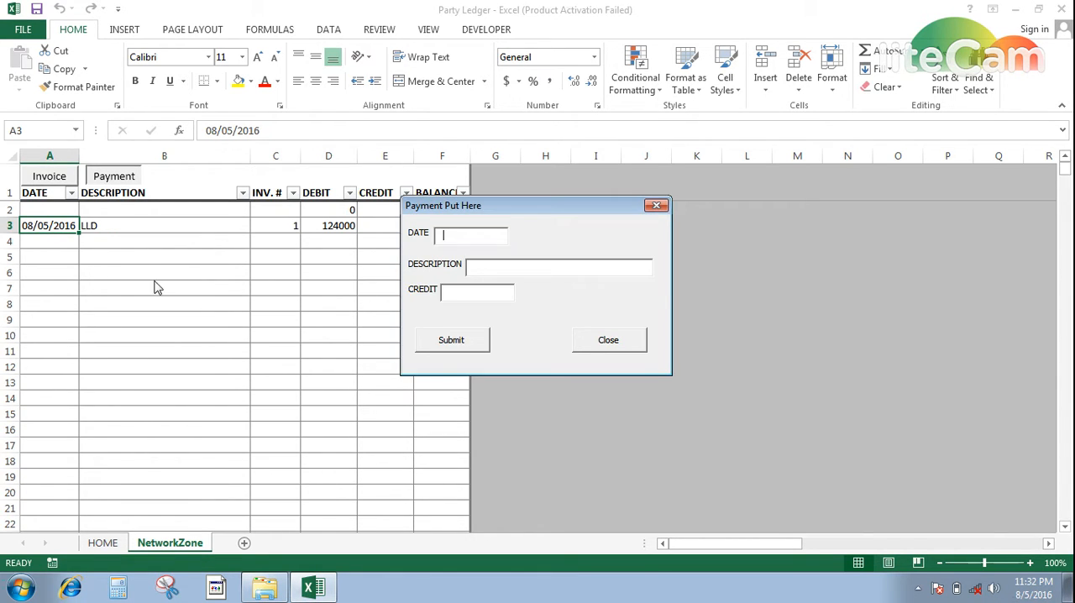
{"action": "type", "text": "08/05/2016"}
{"action": "type", "text": "CASH"}
{"action": "key", "text": "Tab"}
{"action": "type", "text": "12000"}
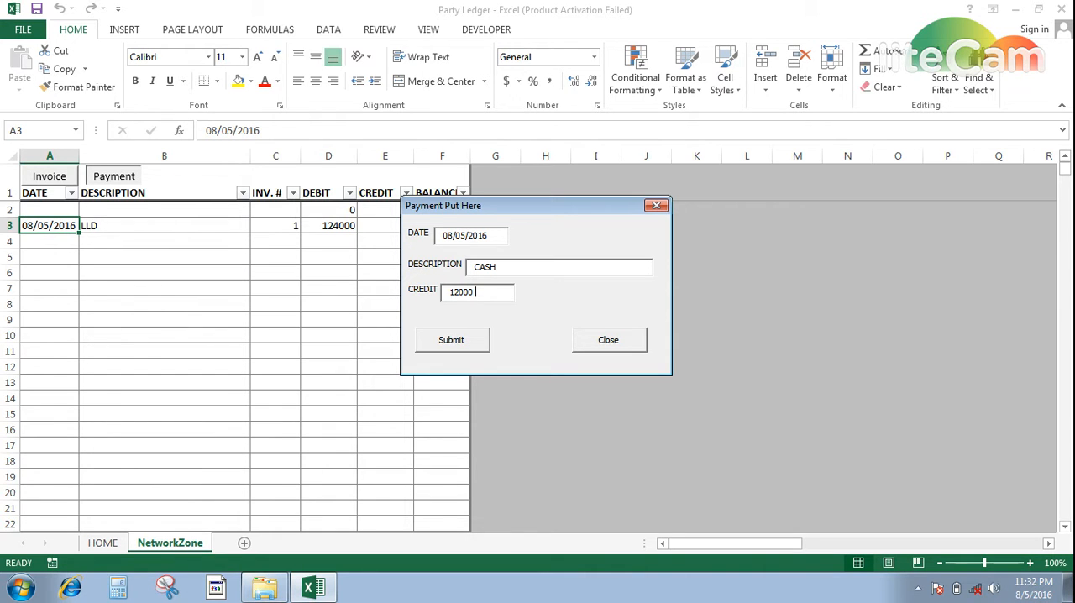
{"action": "key", "text": "Tab"}
{"action": "key", "text": "Return"}
{"action": "key", "text": "Tab"}
{"action": "key", "text": "Return"}
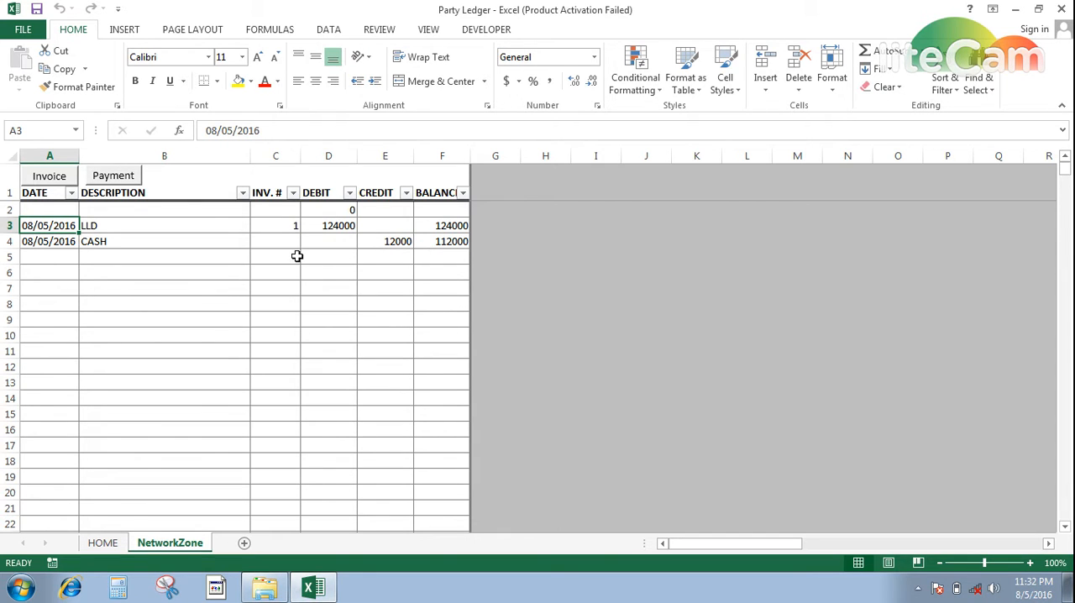
- Record another payment dated 08/05/2016 with description CASH and credit 25000, and close the form
{"action": "left_click", "coordinate": [113, 175]}
{"action": "type", "text": "08/05/2016"}
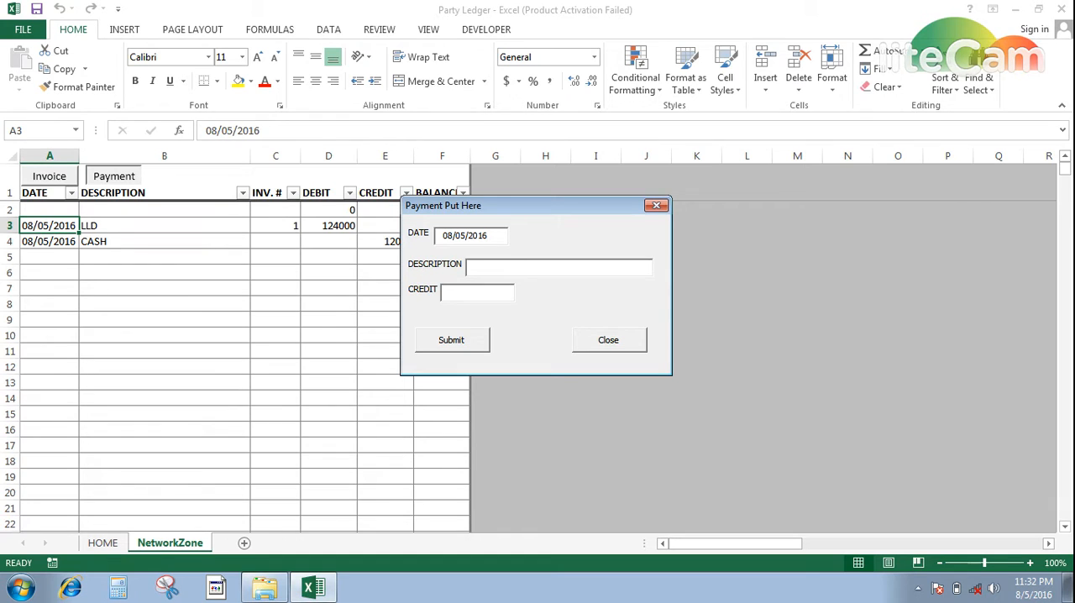
{"action": "key", "text": "Tab"}
{"action": "type", "text": "cash"}
{"action": "key", "text": "BackSpace"}
{"action": "key", "text": "BackSpace"}
{"action": "key", "text": "BackSpace"}
{"action": "key", "text": "BackSpace"}
{"action": "type", "text": "CASH"}
{"action": "key", "text": "Tab"}
{"action": "type", "text": "25000"}
{"action": "key", "text": "Tab"}
{"action": "key", "text": "Return"}
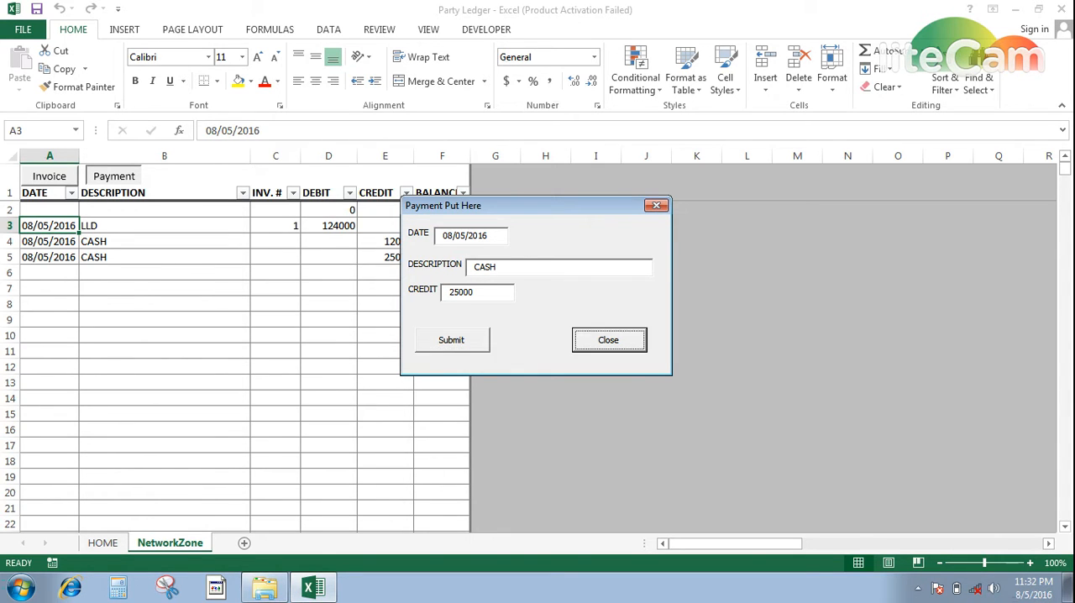
{"action": "key", "text": "Return"}
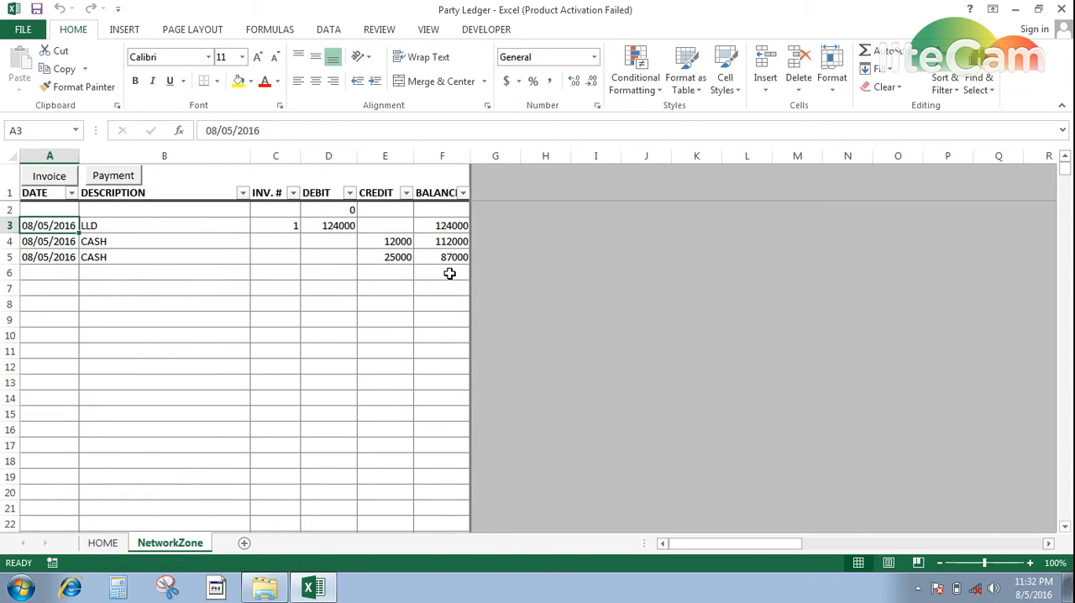
- Add a second invoice dated 08/05/2016 with description LLD, invoice number 2 and debit 25000, and close the form
{"action": "left_click", "coordinate": [50, 177]}
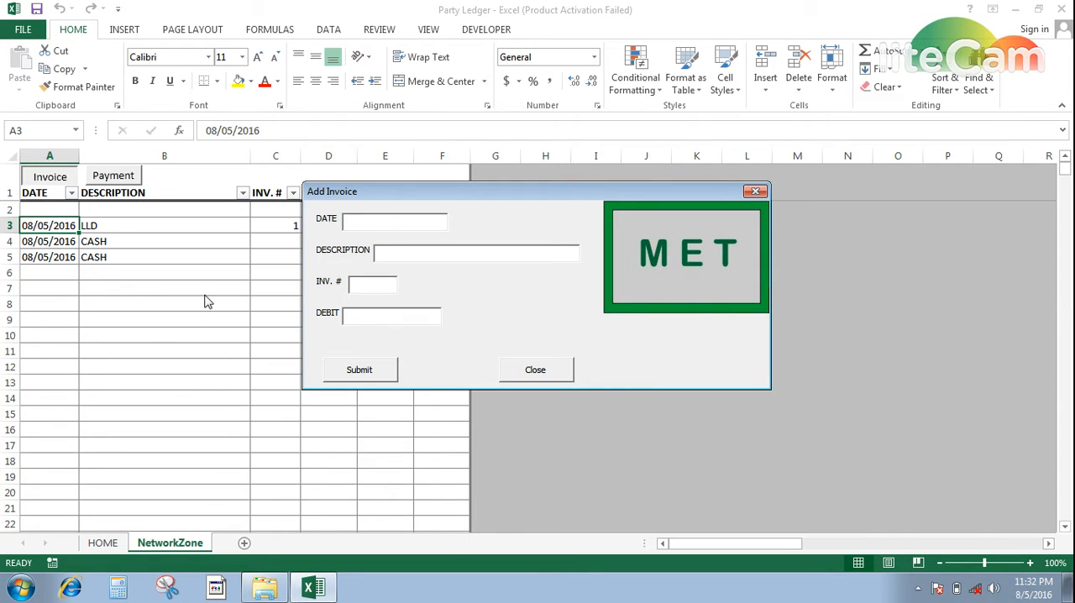
{"action": "key", "text": "Tab"}
{"action": "type", "text": "LLD"}
{"action": "key", "text": "Tab"}
{"action": "type", "text": "2"}
{"action": "type", "text": "25000"}
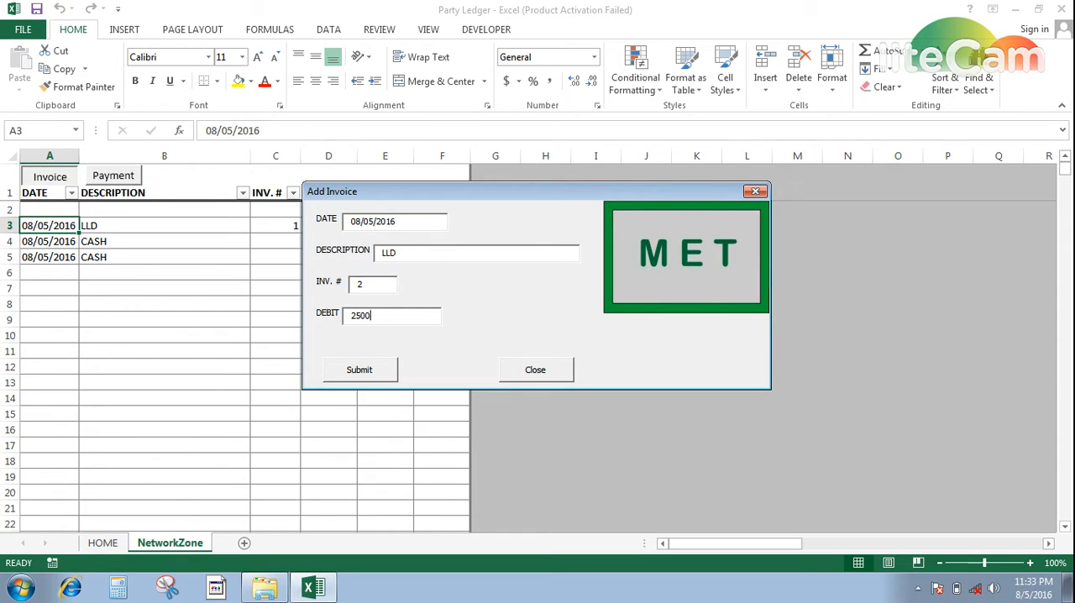
{"action": "key", "text": "Tab"}
{"action": "key", "text": "Return"}
{"action": "key", "text": "Tab"}
{"action": "key", "text": "Return"}
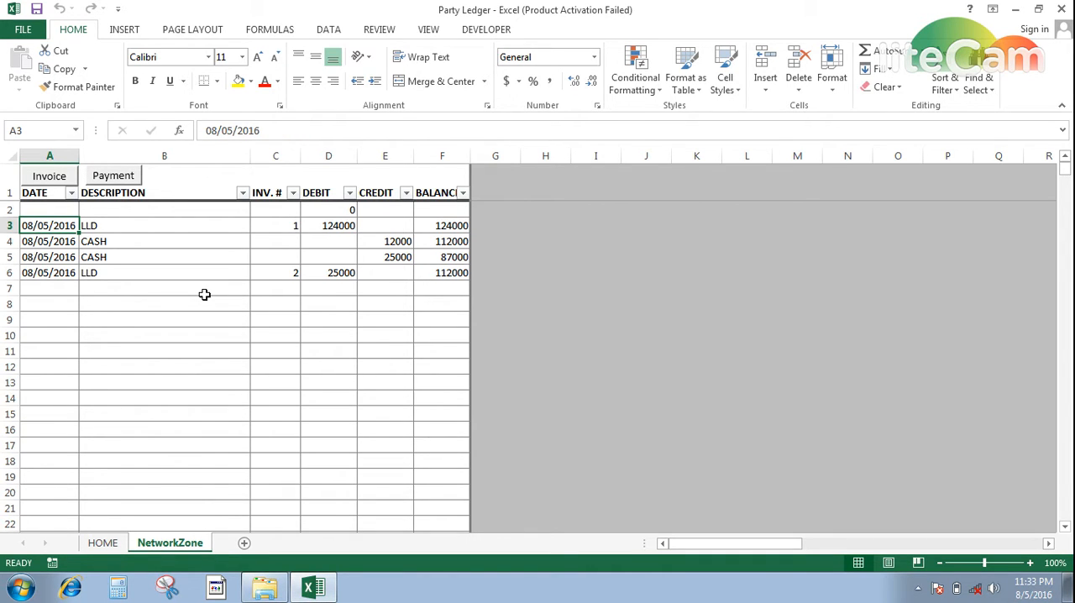
- Record a payment dated 08/05/2016 with description CASH and credit 45000, and close the payment form
{"action": "left_click", "coordinate": [113, 178]}
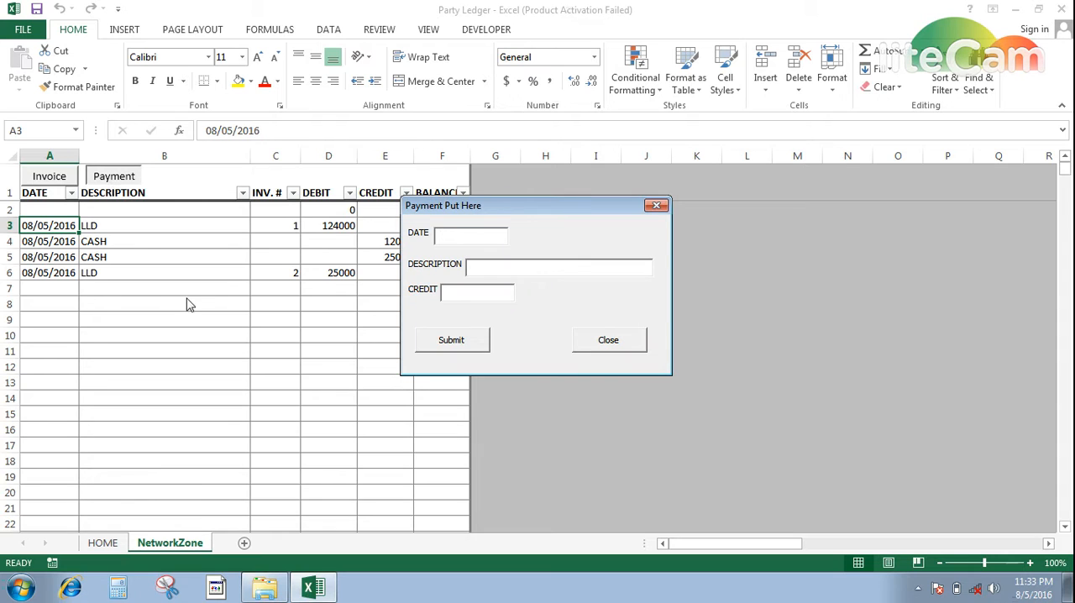
{"action": "key", "text": "Tab"}
{"action": "type", "text": "CASH"}
{"action": "key", "text": "Tab"}
{"action": "type", "text": "45000"}
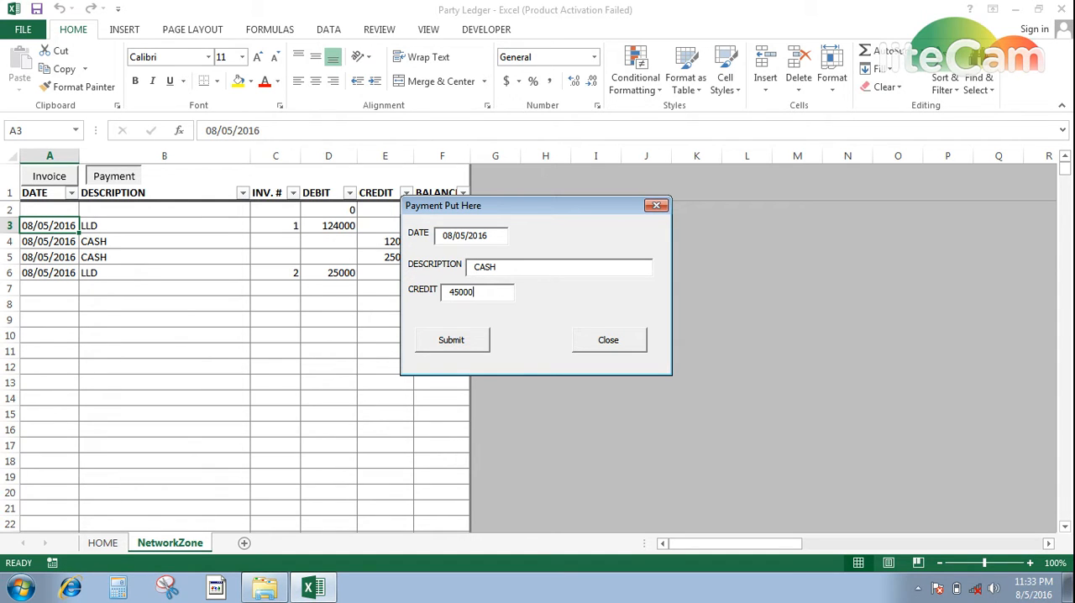
{"action": "key", "text": "Return"}
{"action": "key", "text": "Return"}
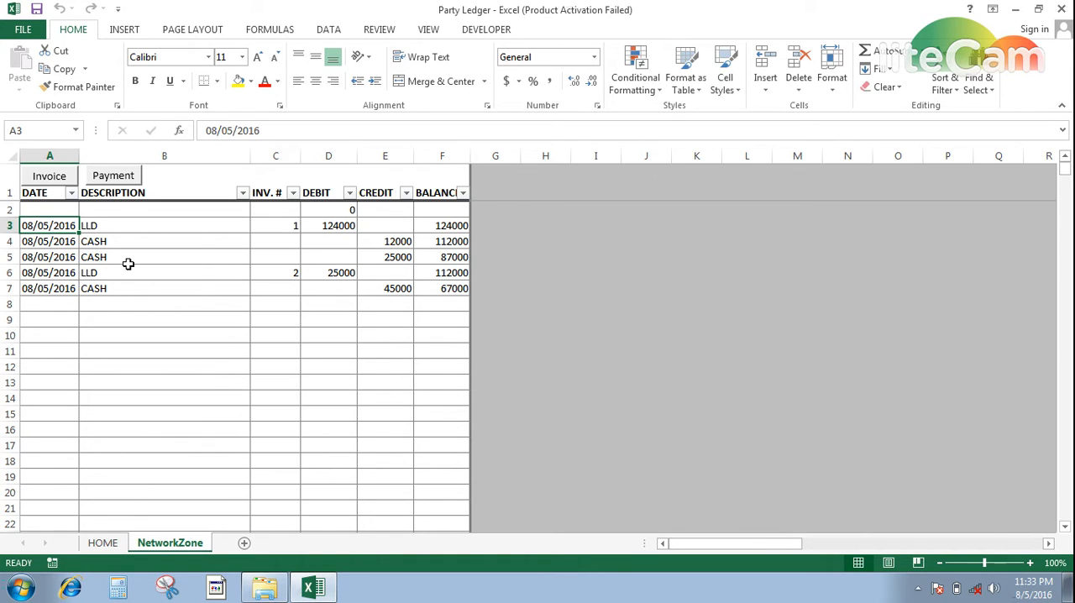
- Look through the ledger rows below the entries down to row 45 and return to the header row
{"action": "left_click", "coordinate": [69, 346]}
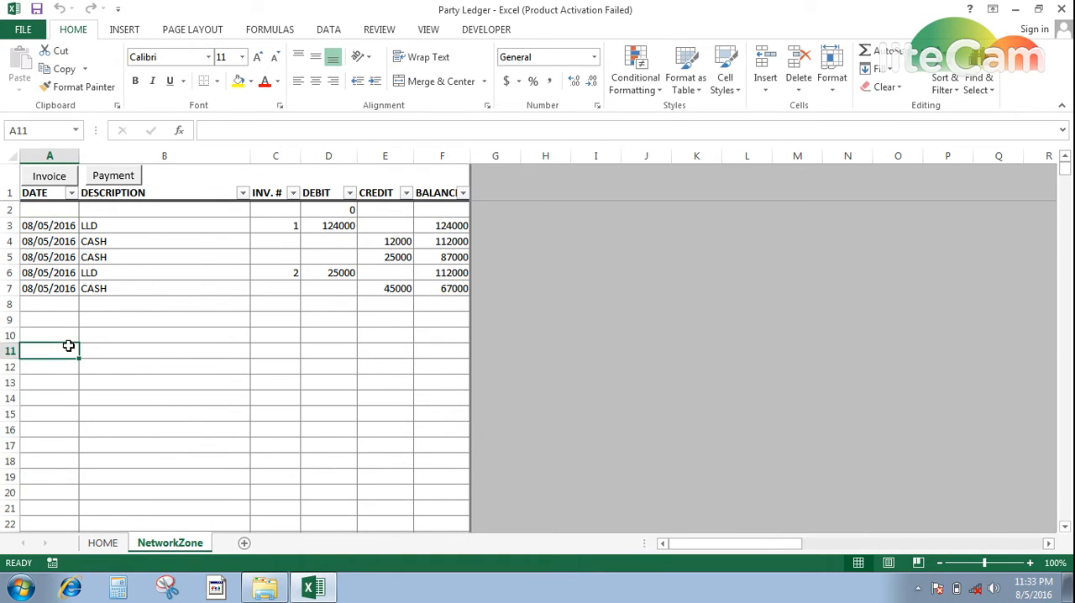
{"action": "key", "text": "Down"}
{"action": "key", "text": "Down"}
{"action": "key", "text": "Down"}
{"action": "key", "text": "Down"}
{"action": "key", "text": "Down"}
{"action": "key", "text": "Down"}
{"action": "key", "text": "Down"}
{"action": "key", "text": "Down"}
{"action": "key", "text": "Down"}
{"action": "key", "text": "Down"}
{"action": "key", "text": "Down"}
{"action": "key", "text": "Down"}
{"action": "key", "text": "Down"}
{"action": "key", "text": "Down"}
{"action": "key", "text": "Down"}
{"action": "key", "text": "Down"}
{"action": "key", "text": "Down"}
{"action": "key", "text": "Down"}
{"action": "key", "text": "Down"}
{"action": "key", "text": "Down"}
{"action": "key", "text": "Down"}
{"action": "key", "text": "Down"}
{"action": "key", "text": "Down"}
{"action": "key", "text": "Down"}
{"action": "key", "text": "Down"}
{"action": "key", "text": "Down"}
{"action": "key", "text": "Down"}
{"action": "key", "text": "Down"}
{"action": "key", "text": "Down"}
{"action": "key", "text": "Down"}
{"action": "key", "text": "Down"}
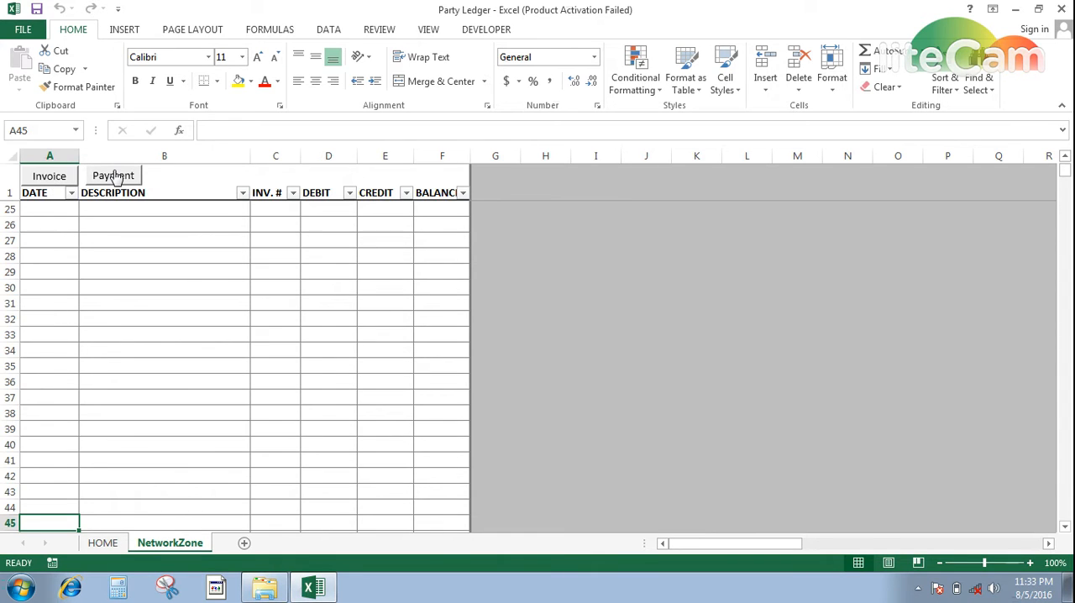
{"action": "key", "text": "Page_Up"}
{"action": "key", "text": "Page_Up"}
{"action": "key", "text": "Up"}
{"action": "key", "text": "Up"}
{"action": "key", "text": "Up"}
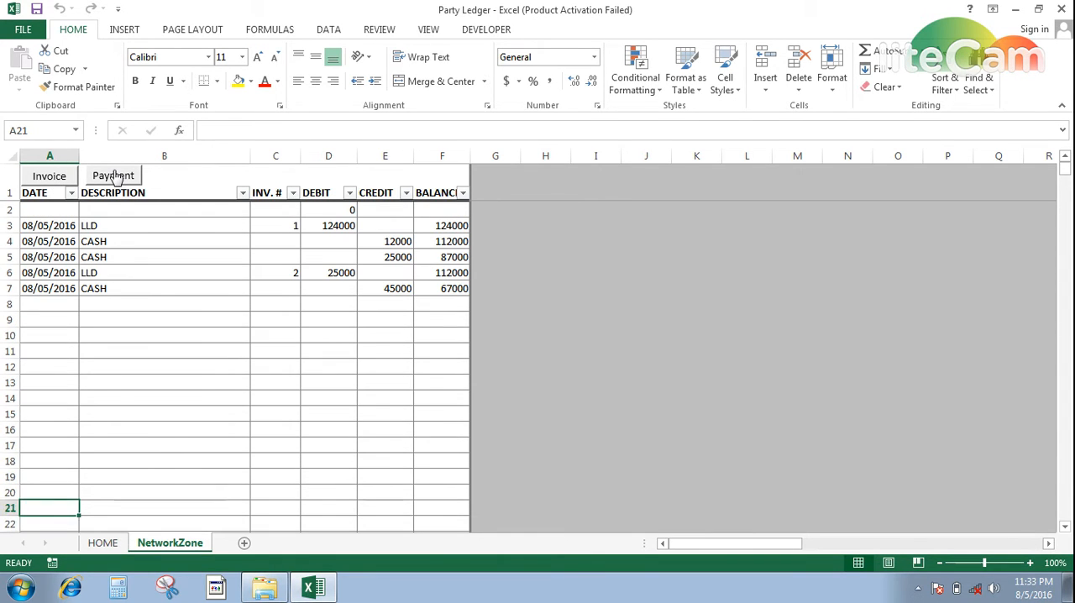
{"action": "key", "text": "Up"}
{"action": "key", "text": "Up"}
{"action": "key", "text": "Up"}
{"action": "key", "text": "Up"}
{"action": "key", "text": "Up"}
{"action": "key", "text": "Up"}
{"action": "key", "text": "Up"}
{"action": "key", "text": "Up"}
{"action": "key", "text": "Up"}
{"action": "key", "text": "Up"}
{"action": "key", "text": "Up"}
{"action": "key", "text": "Up"}
{"action": "key", "text": "Up"}
{"action": "key", "text": "Up"}
{"action": "key", "text": "Up"}
{"action": "key", "text": "Up"}
{"action": "key", "text": "Up"}
{"action": "key", "text": "Up"}
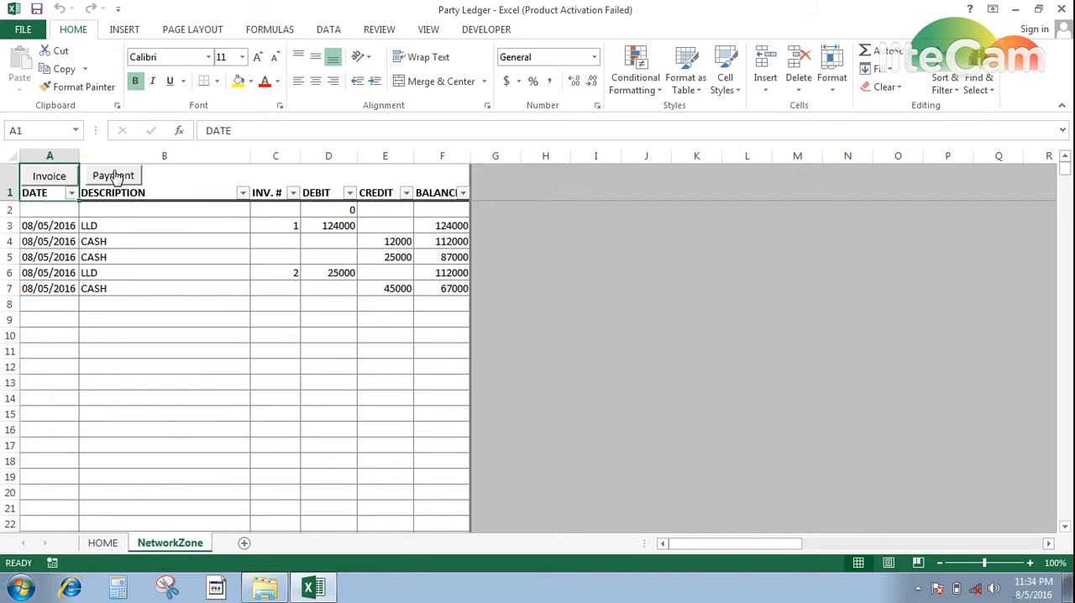
{"action": "key", "text": "Down"}
{"action": "key", "text": "Down"}
{"action": "key", "text": "Down"}
{"action": "key", "text": "Down"}
{"action": "key", "text": "Down"}
{"action": "key", "text": "Down"}
{"action": "key", "text": "Down"}
{"action": "key", "text": "Down"}
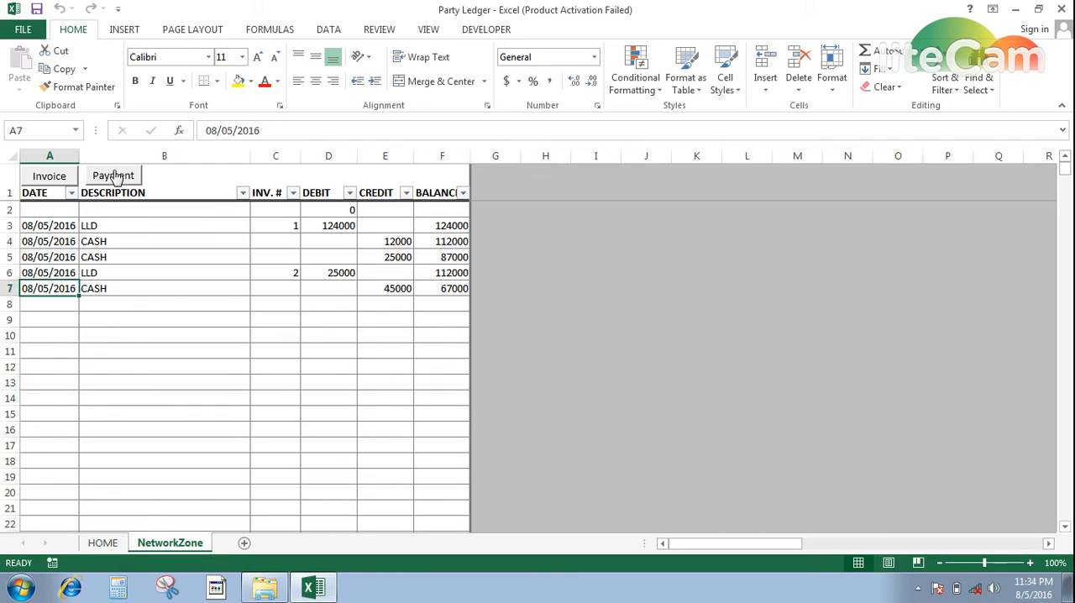
{"action": "key", "text": "Right"}
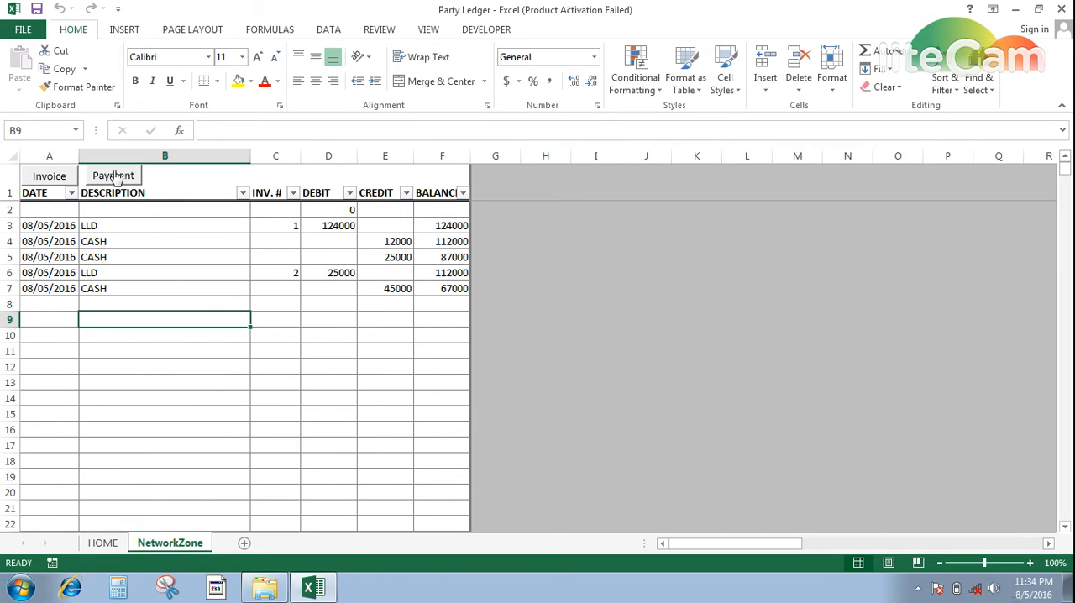
{"action": "type", "text": "WWW.FACE"}
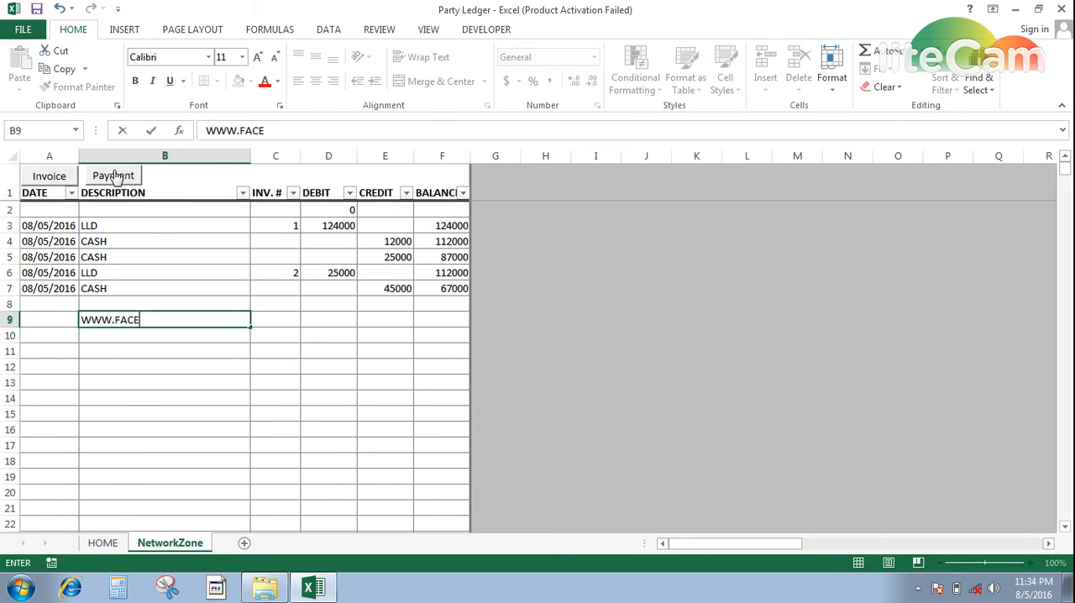
{"action": "type", "text": "BOOK.COM"}
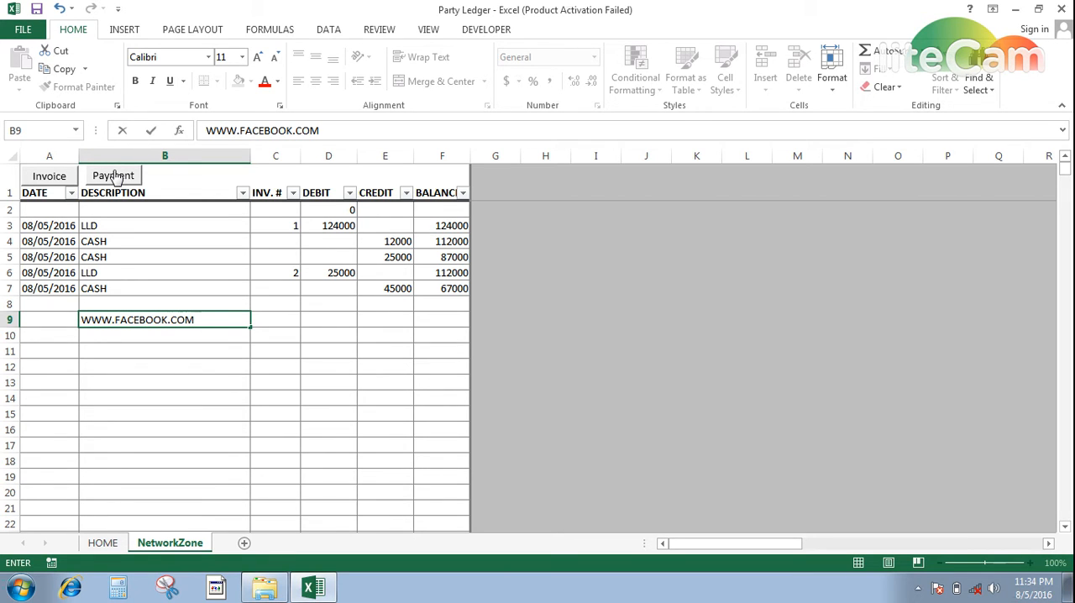
{"action": "type", "text": "/MYETUTORI"}
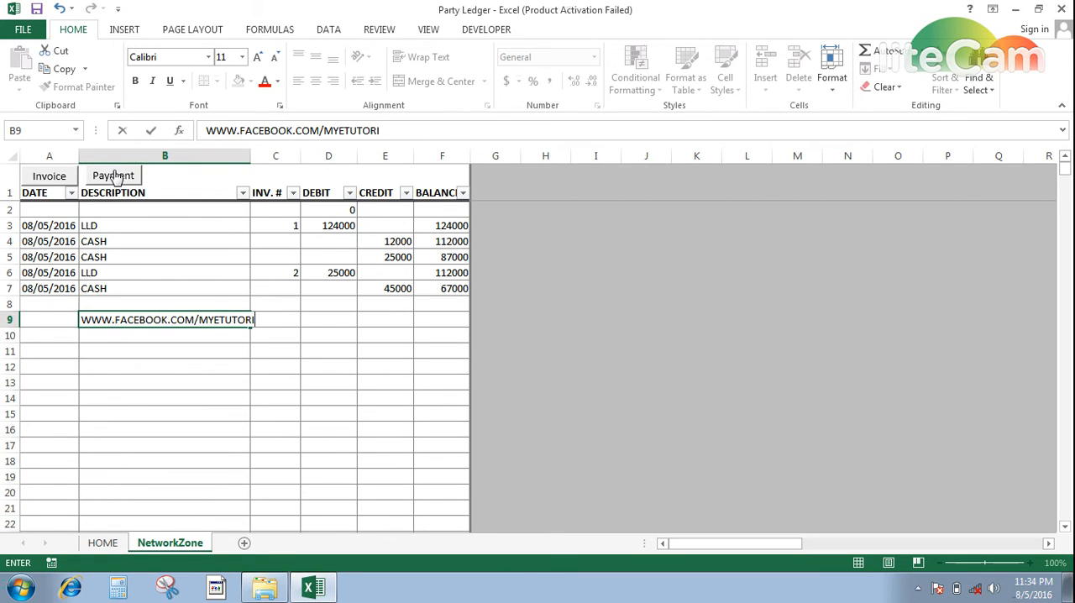
{"action": "type", "text": "AL"}
{"action": "key", "text": "Return"}
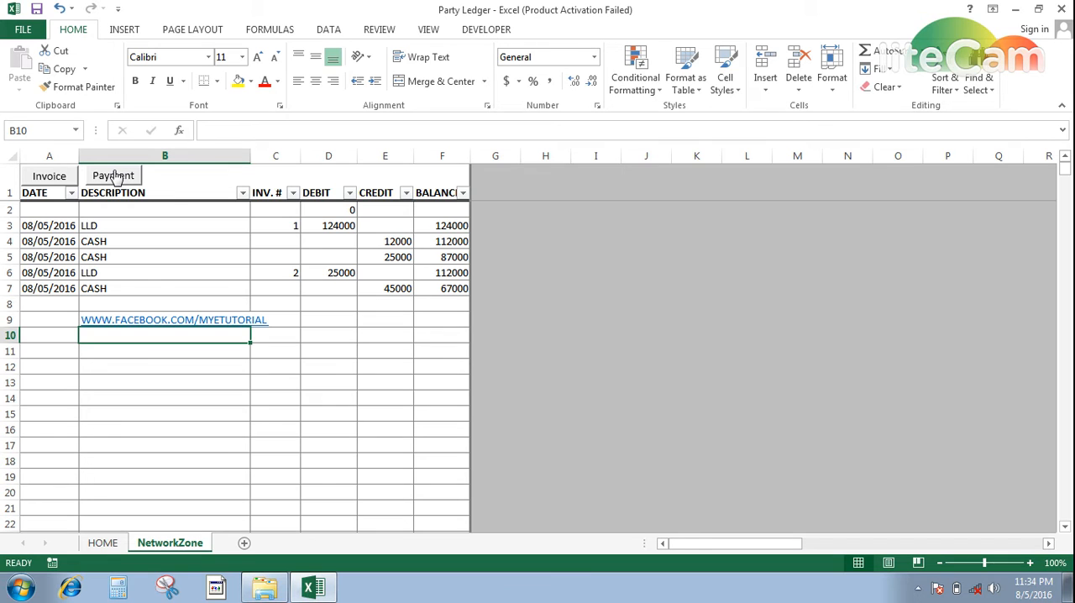
- Enter the text MY E TUTORIAL in cell B10, directly under the web address
{"action": "type", "text": "MY "}
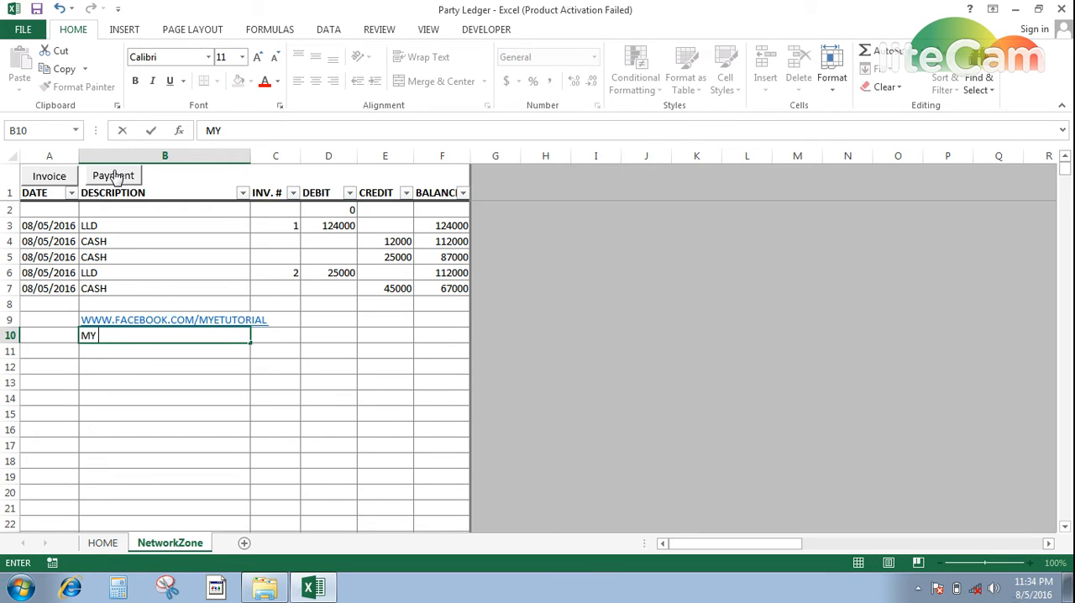
{"action": "type", "text": "E TUTORIAL"}
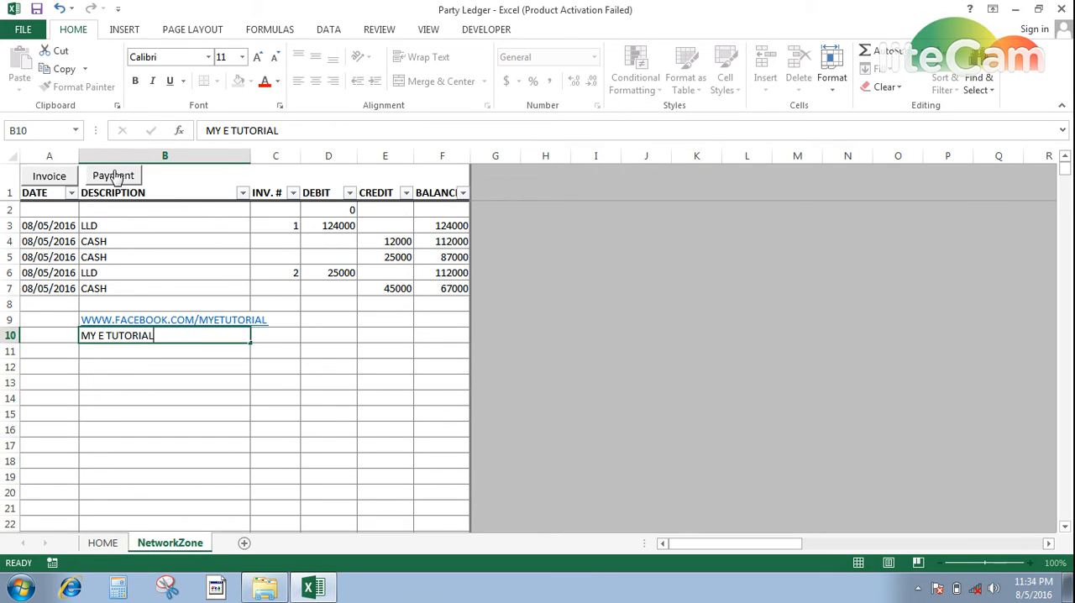
{"action": "key", "text": "Return"}
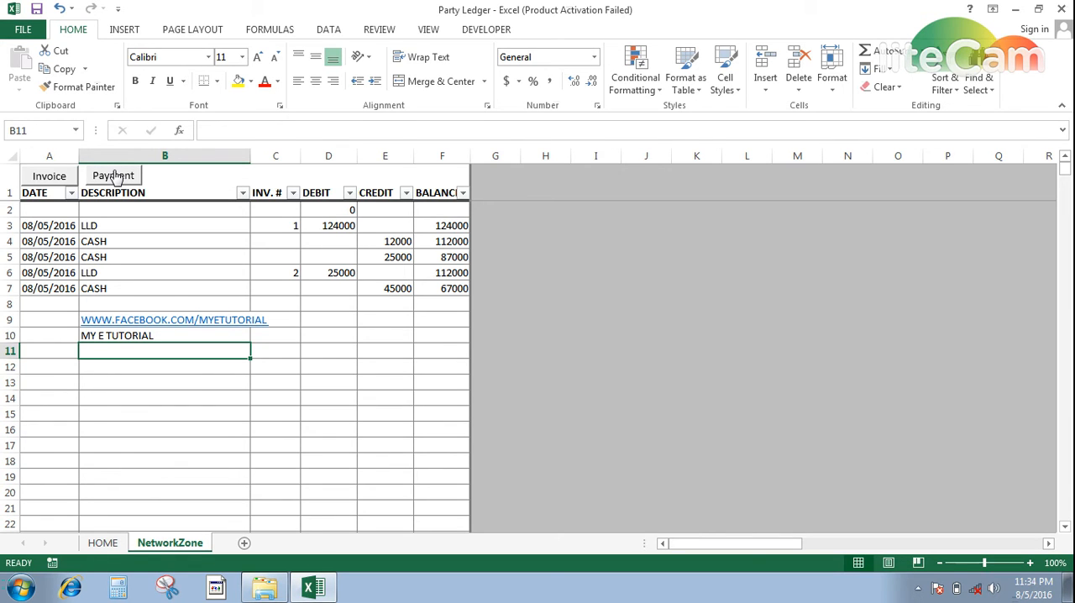
{"action": "key", "text": "Up"}
{"action": "key", "text": "Up"}
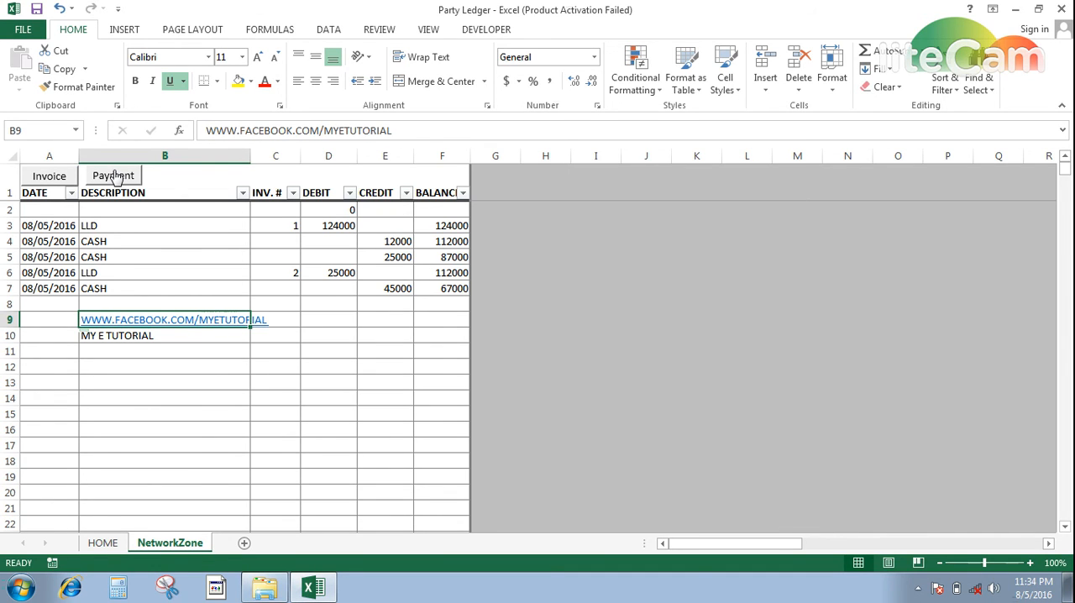
{"action": "left_click", "coordinate": [102, 368]}
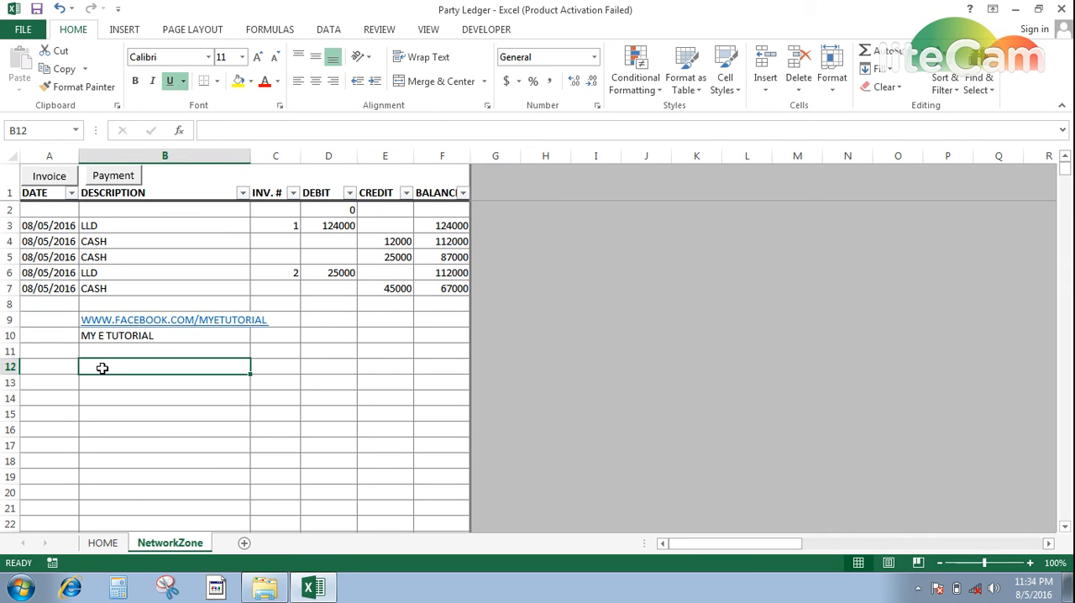
{"action": "key", "text": "Up"}
{"action": "key", "text": "Up"}
{"action": "key", "text": "Up"}
{"action": "key", "text": "Up"}
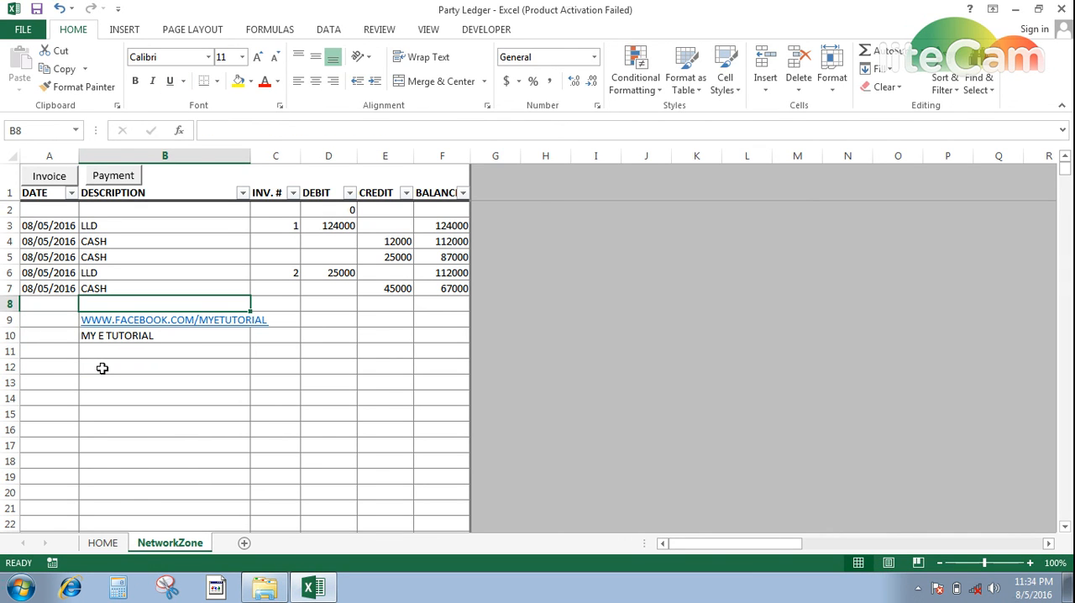